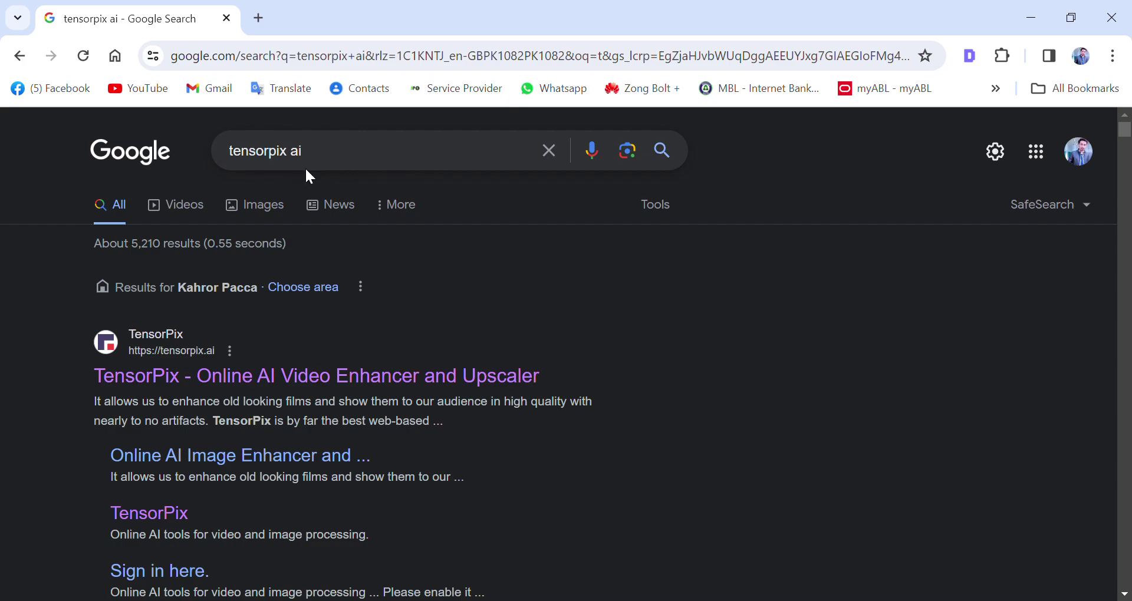
Open the TensorPix website from the search results and start its free online video enhancer
{"action": "left_click", "coordinate": [165, 377]}
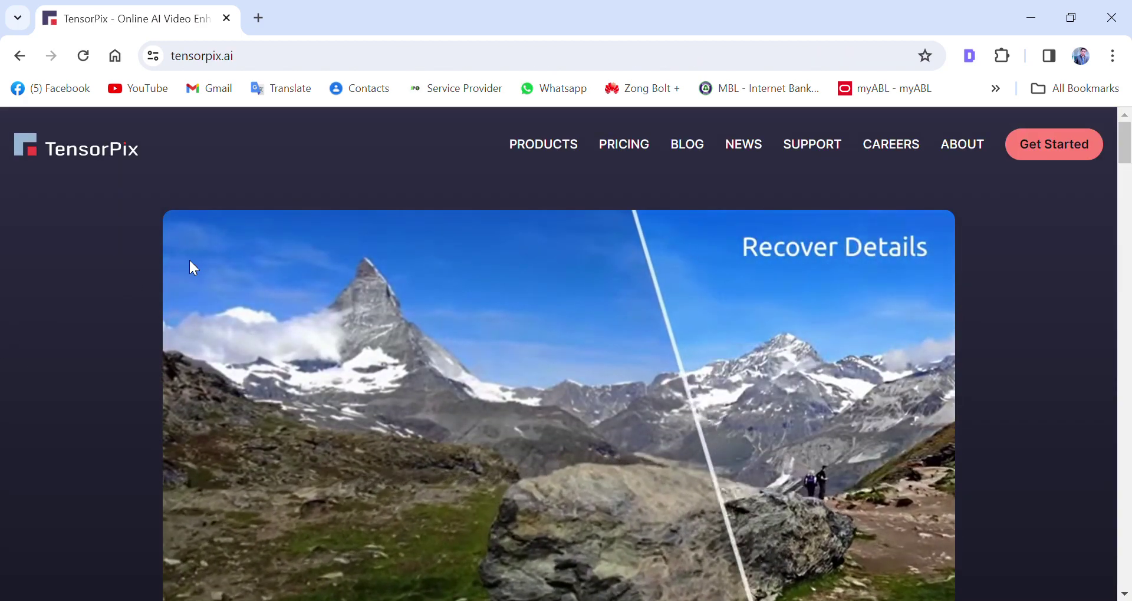
{"action": "scroll", "coordinate": [434, 221], "scroll_direction": "down", "scroll_amount": 3}
{"action": "scroll", "coordinate": [431, 218], "scroll_direction": "up", "scroll_amount": 3}
{"action": "scroll", "coordinate": [431, 218], "scroll_direction": "down", "scroll_amount": 9}
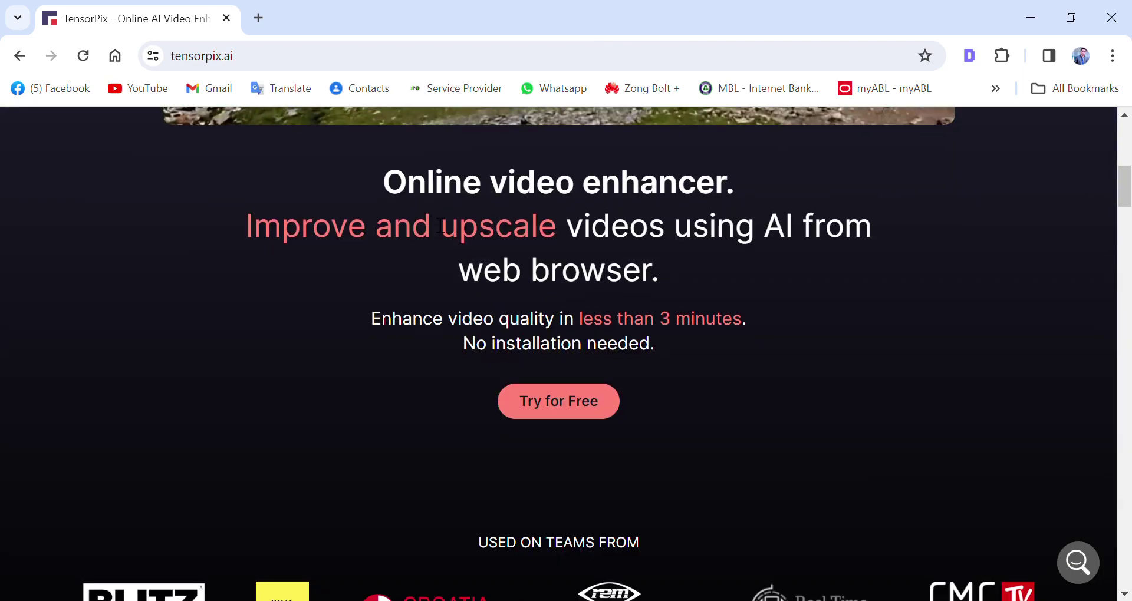
{"action": "left_click", "coordinate": [565, 416]}
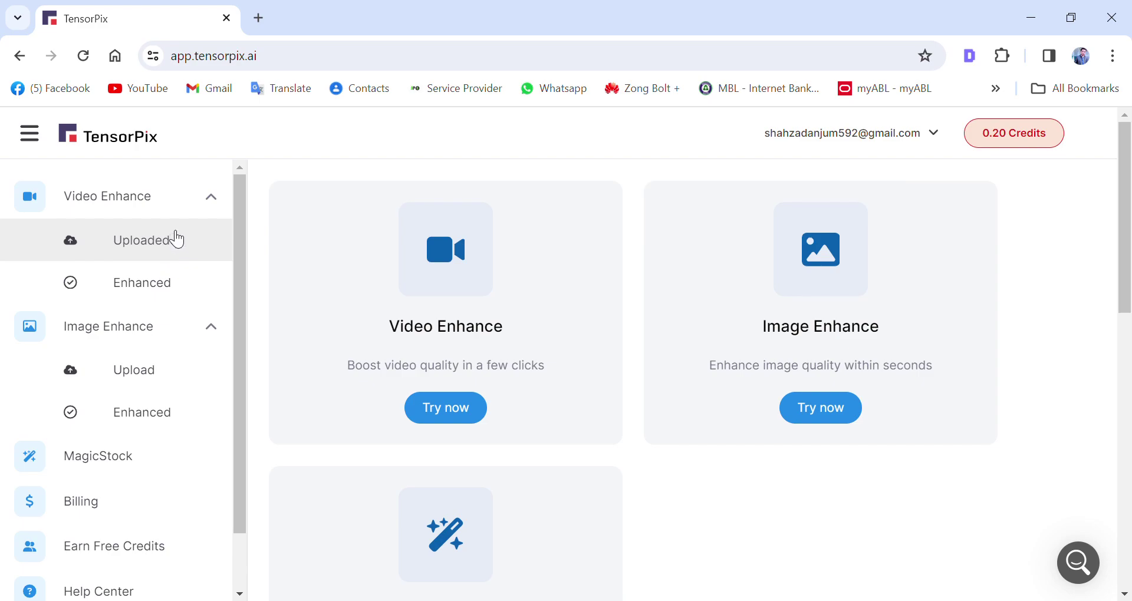
Open the Video Enhance tool and upload the video "COSTA RICA IN 4K 60fps HDR (ULTRA HD).mp4" from the device
{"action": "scroll", "coordinate": [439, 312], "scroll_direction": "down", "scroll_amount": 4}
{"action": "scroll", "coordinate": [434, 326], "scroll_direction": "up", "scroll_amount": 3}
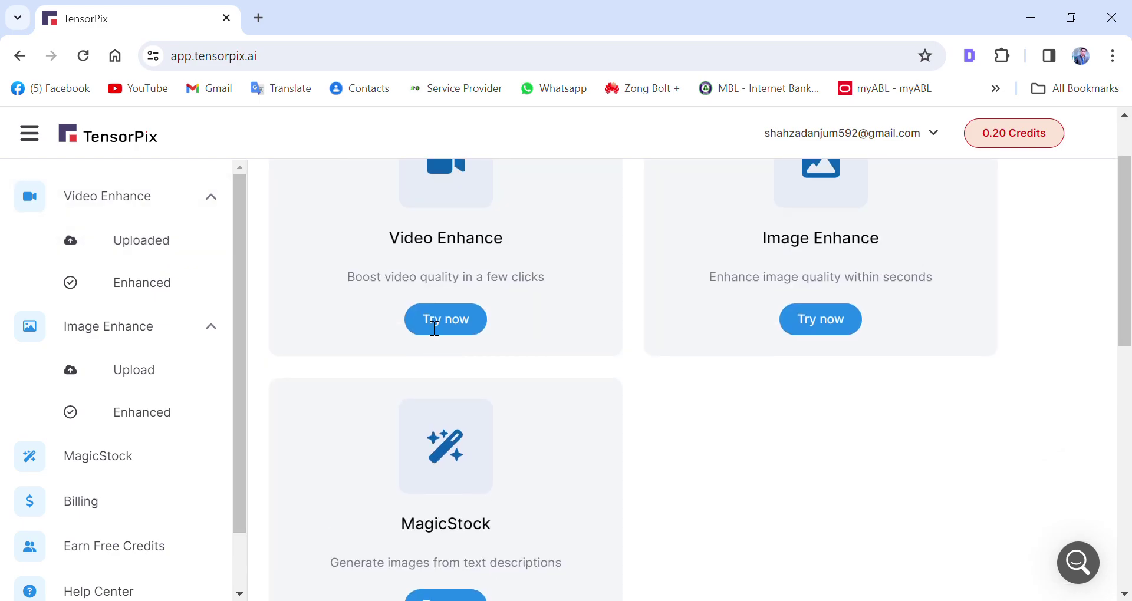
{"action": "scroll", "coordinate": [408, 290], "scroll_direction": "up", "scroll_amount": 2}
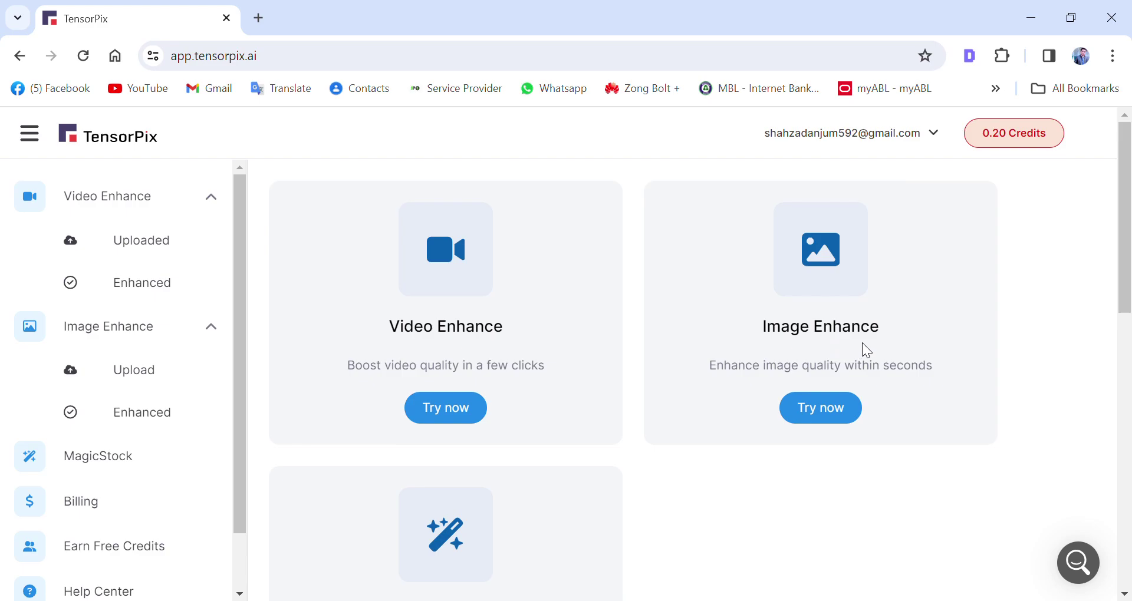
{"action": "scroll", "coordinate": [717, 381], "scroll_direction": "down", "scroll_amount": 9}
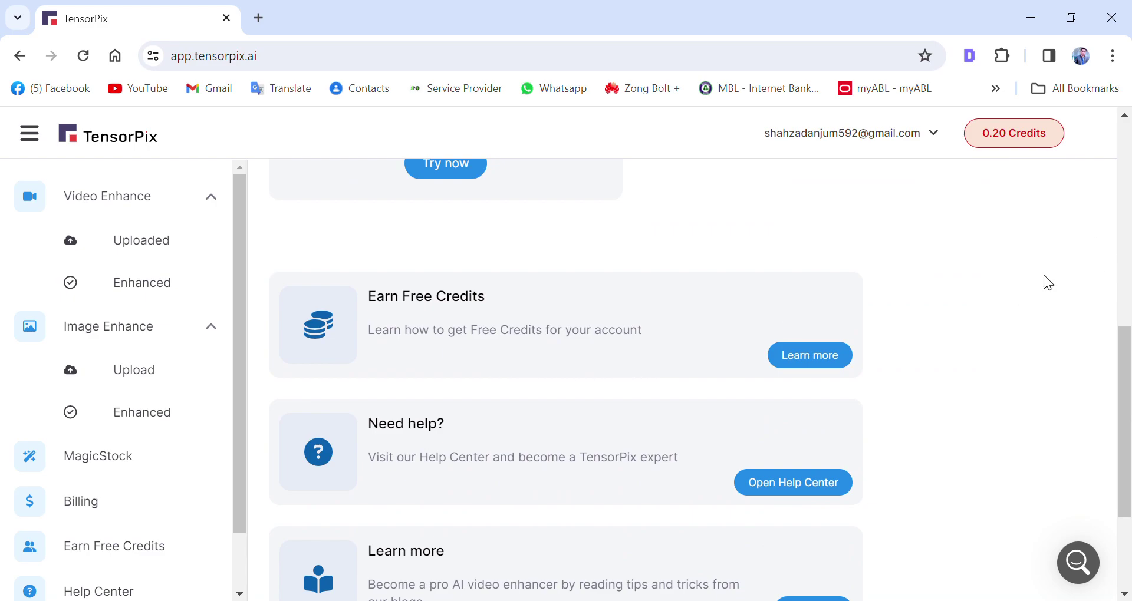
{"action": "scroll", "coordinate": [548, 366], "scroll_direction": "down", "scroll_amount": 3}
{"action": "scroll", "coordinate": [549, 367], "scroll_direction": "up", "scroll_amount": 12}
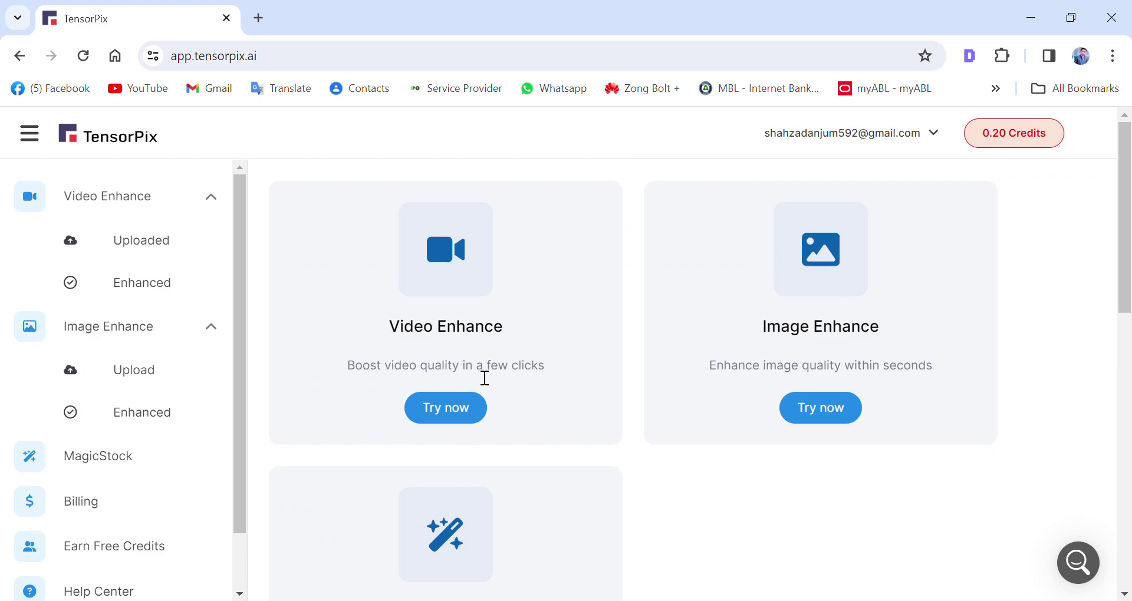
{"action": "left_click", "coordinate": [463, 416]}
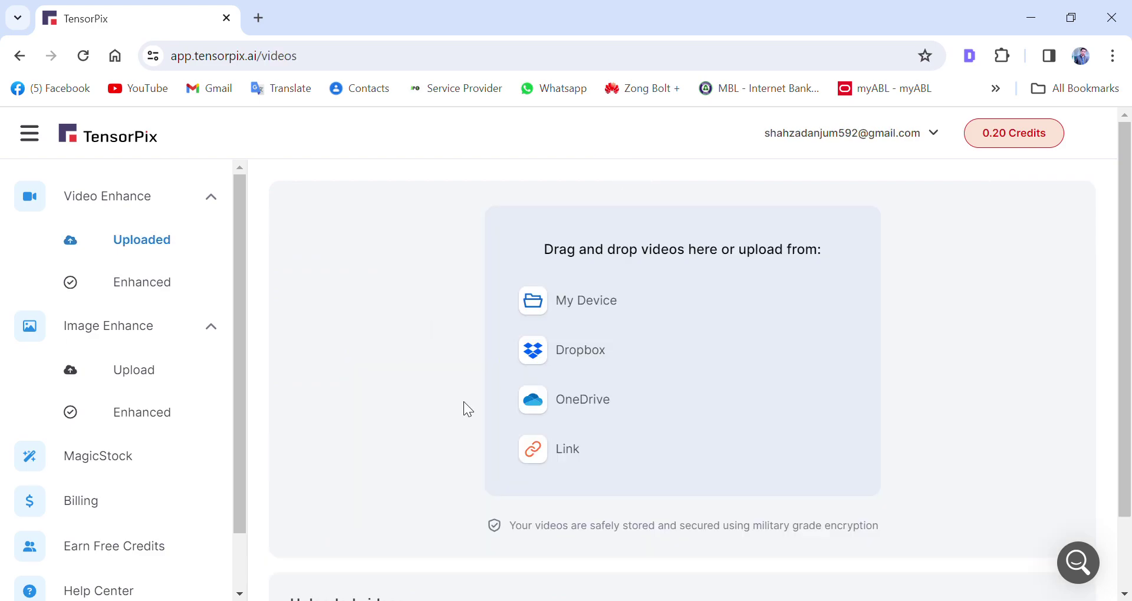
{"action": "left_click", "coordinate": [606, 301]}
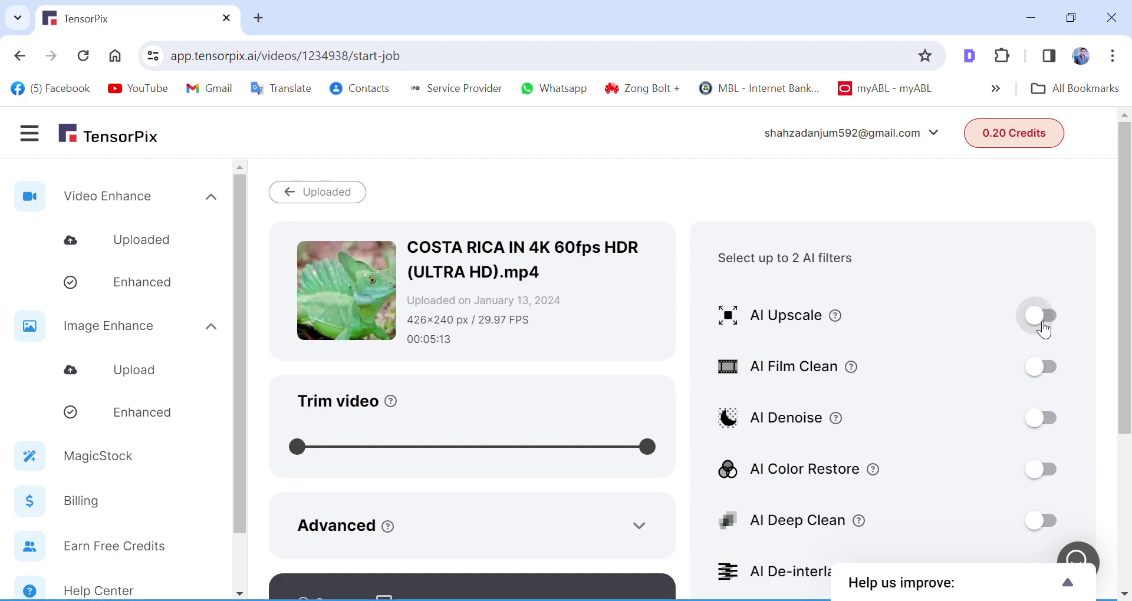
Try the AI Upscale and AI Film Clean filters on the uploaded video, and switch both off again
{"action": "scroll", "coordinate": [955, 359], "scroll_direction": "down", "scroll_amount": 3}
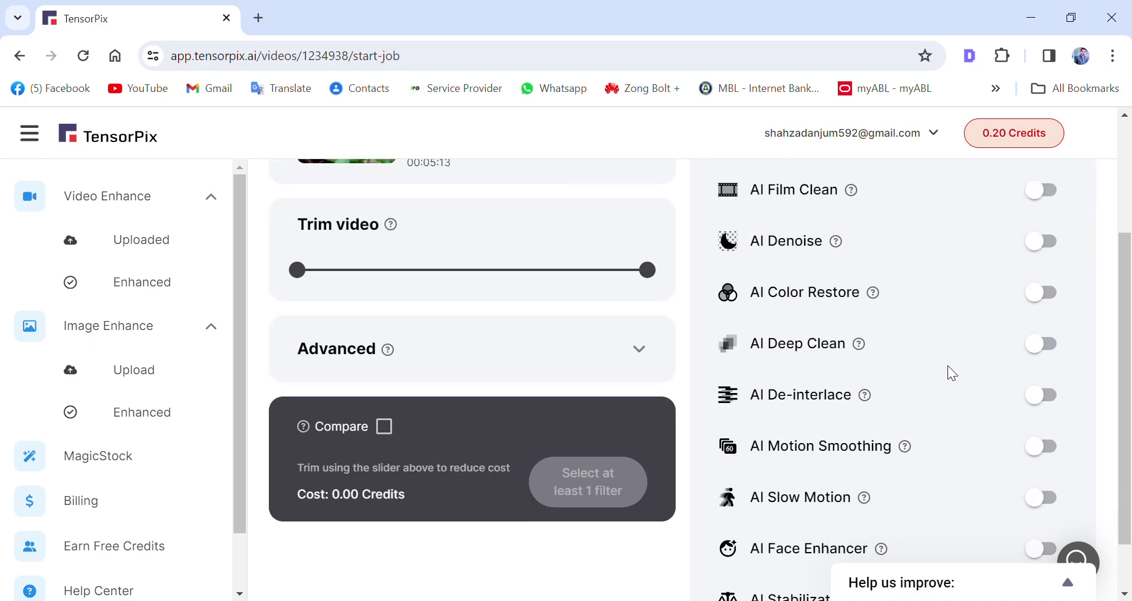
{"action": "scroll", "coordinate": [949, 495], "scroll_direction": "down", "scroll_amount": 1}
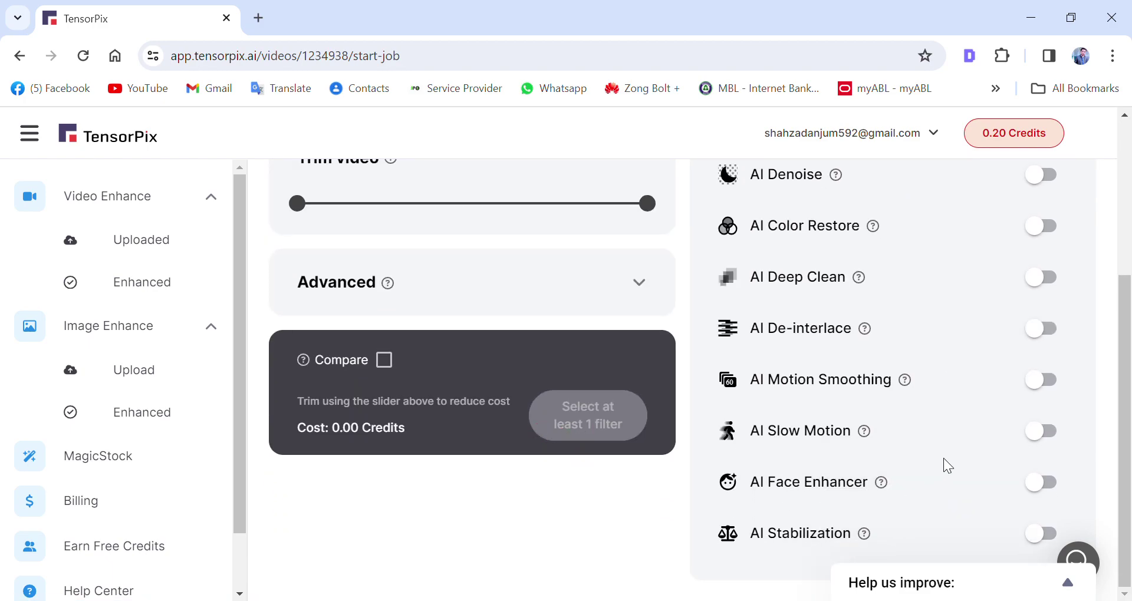
{"action": "scroll", "coordinate": [937, 392], "scroll_direction": "up", "scroll_amount": 1}
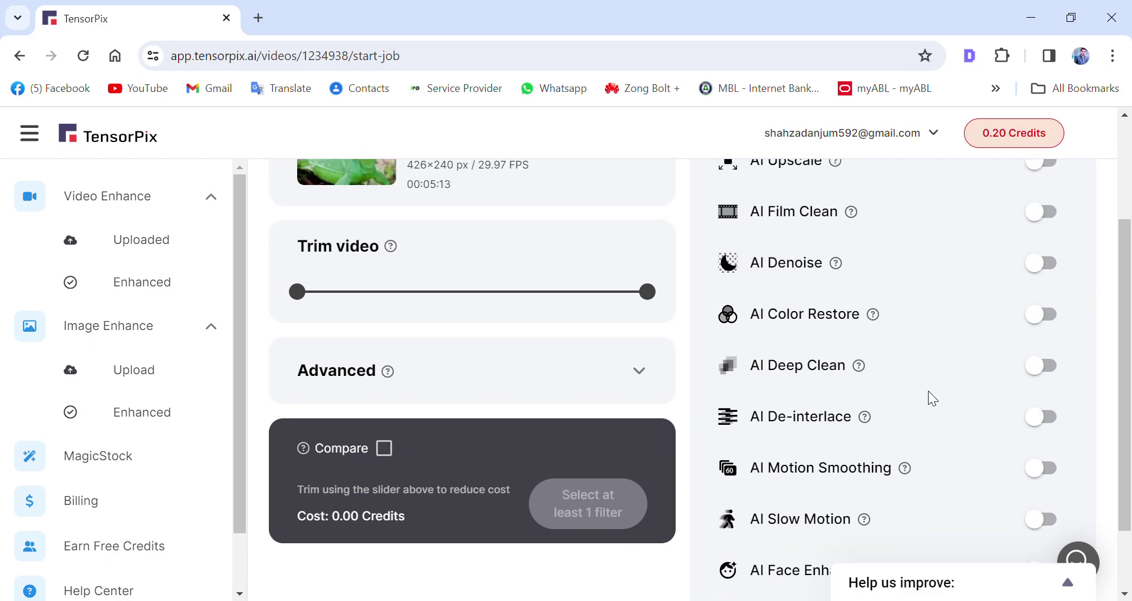
{"action": "scroll", "coordinate": [967, 273], "scroll_direction": "up", "scroll_amount": 2}
{"action": "left_click", "coordinate": [1041, 315]}
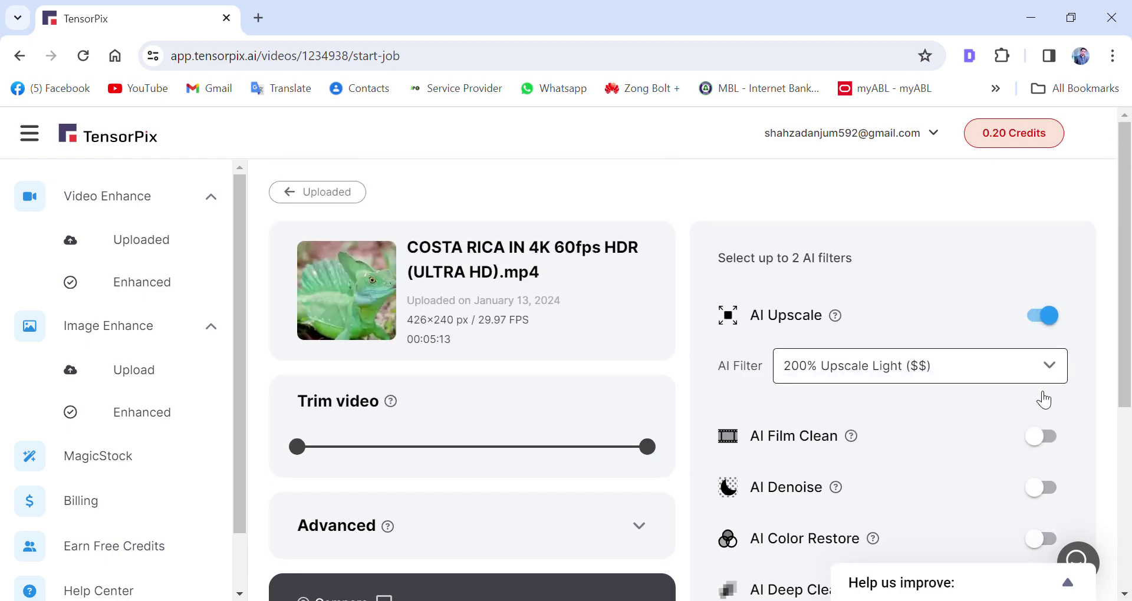
{"action": "left_click", "coordinate": [1047, 447]}
{"action": "scroll", "coordinate": [1037, 436], "scroll_direction": "down", "scroll_amount": 1}
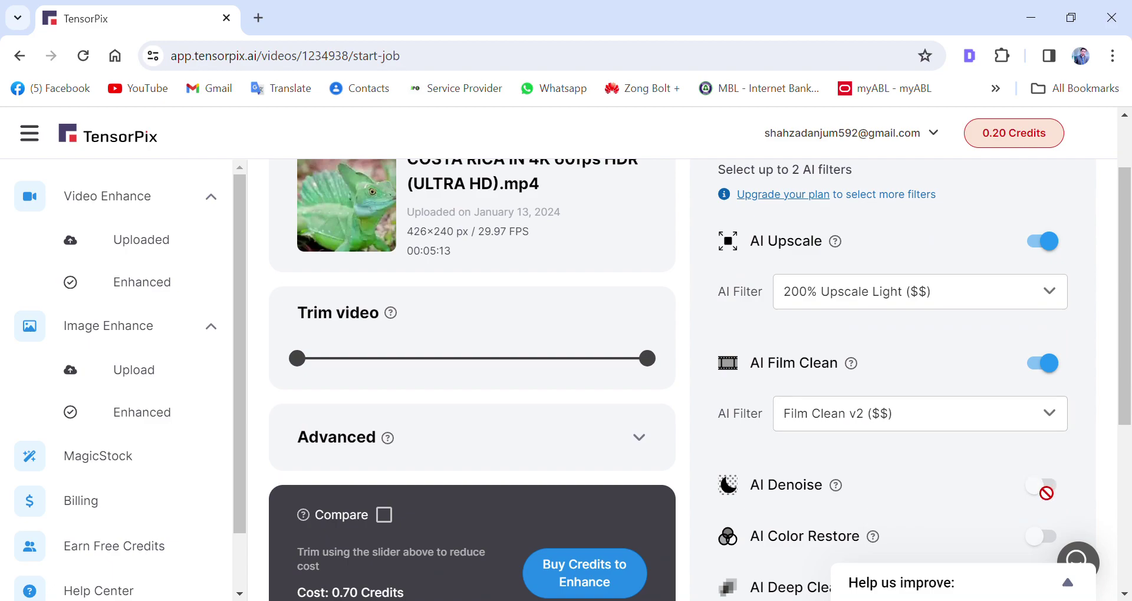
{"action": "left_click", "coordinate": [1047, 363]}
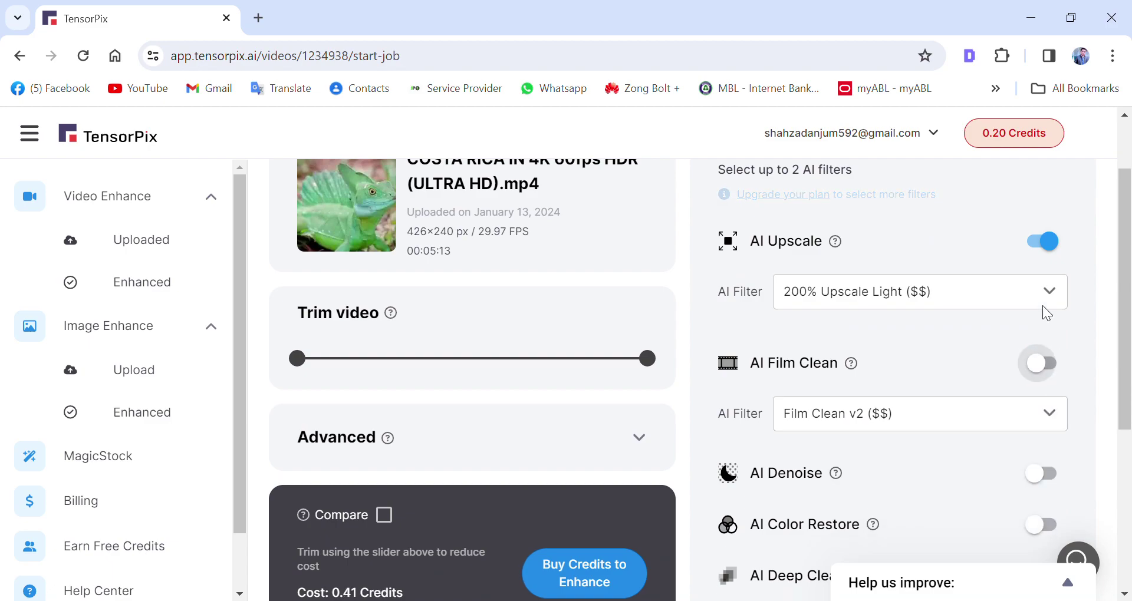
{"action": "left_click", "coordinate": [1045, 230]}
{"action": "scroll", "coordinate": [492, 381], "scroll_direction": "up", "scroll_amount": 1}
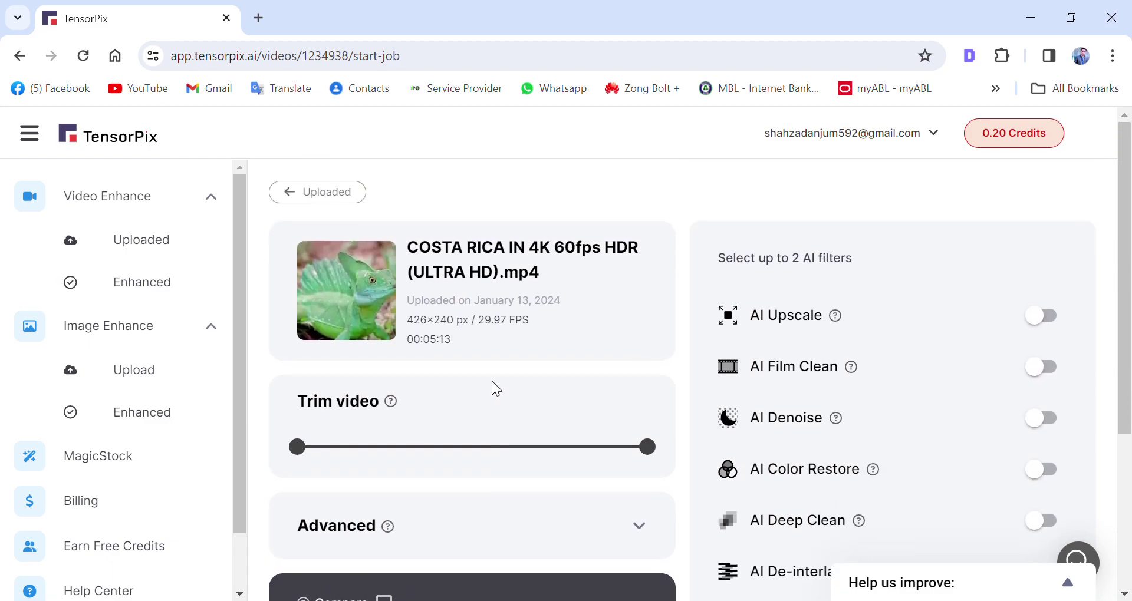
Return to the list of uploaded videos and check the further options of both Costa Rica entries
{"action": "left_click", "coordinate": [302, 200]}
{"action": "scroll", "coordinate": [523, 328], "scroll_direction": "down", "scroll_amount": 5}
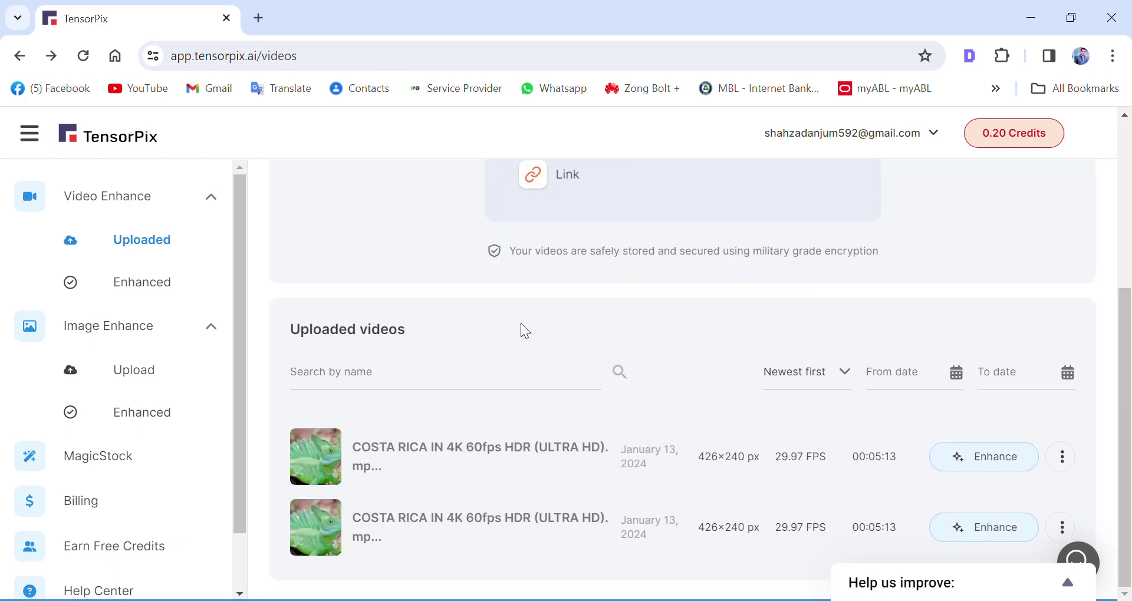
{"action": "left_click", "coordinate": [1063, 458]}
{"action": "left_click", "coordinate": [529, 479]}
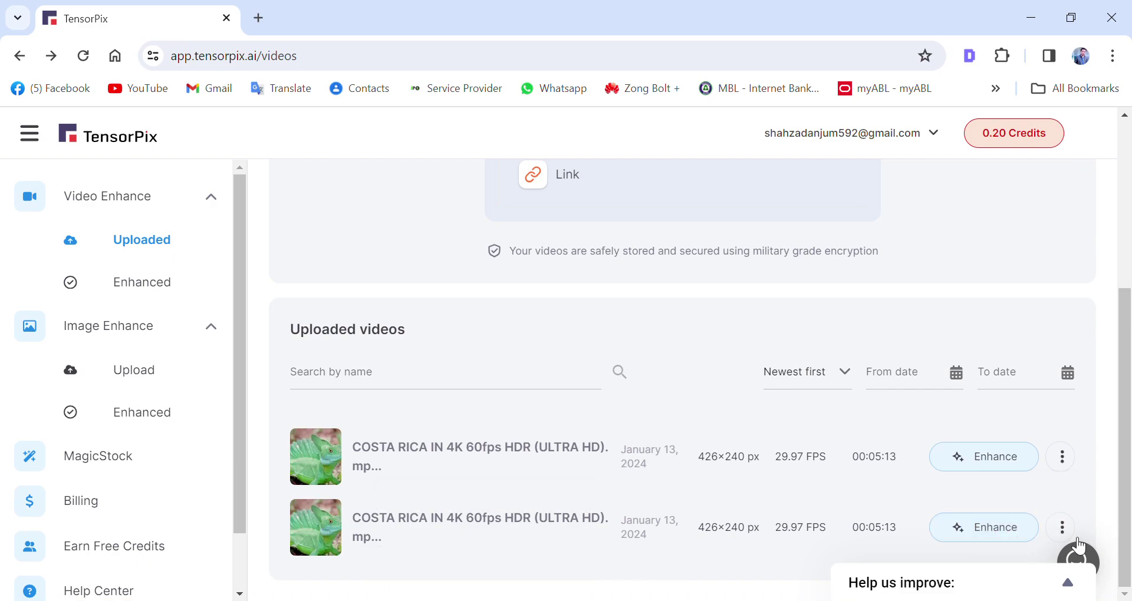
{"action": "left_click", "coordinate": [1062, 527]}
{"action": "left_click", "coordinate": [1058, 449]}
{"action": "left_click", "coordinate": [8, 241]}
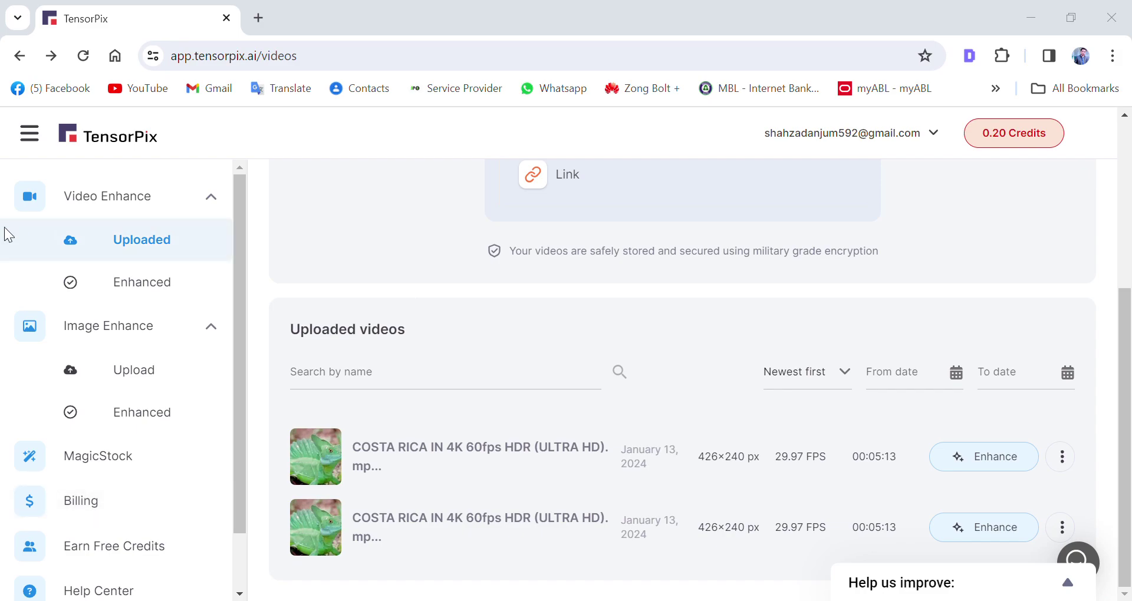